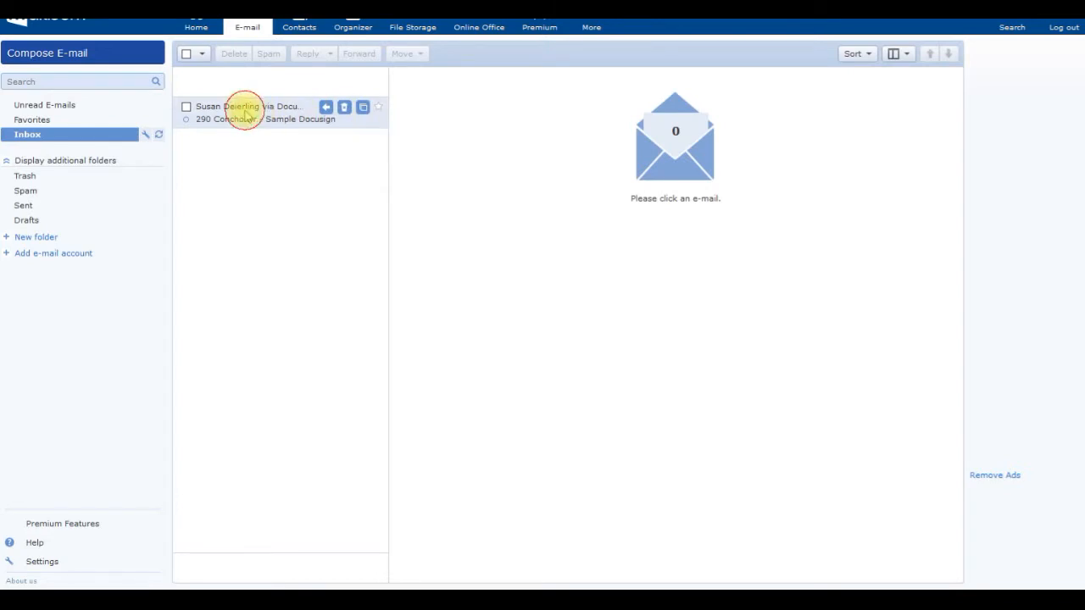
Open the documents from the "Sample Docusign" e-mail with location access allowed, and agree to use electronic records and signatures to continue.
{"action": "left_click", "coordinate": [244, 109]}
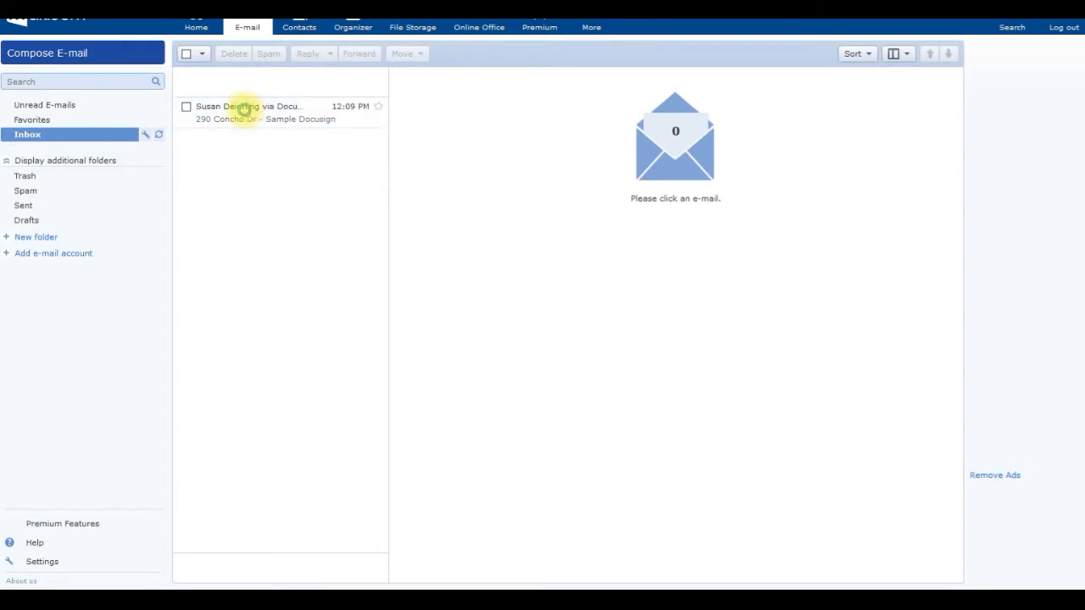
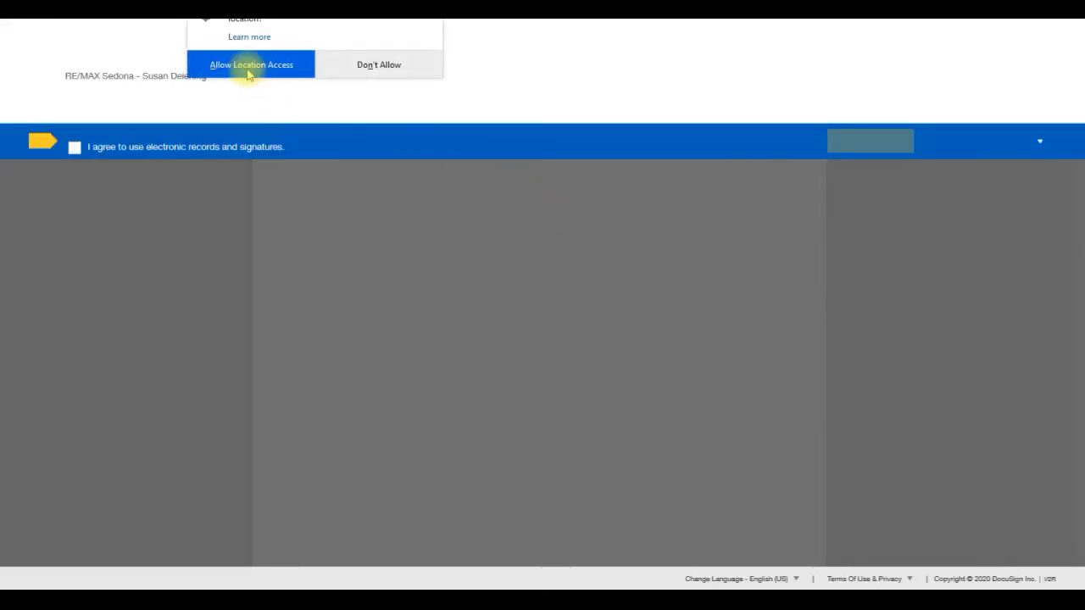
{"action": "left_click", "coordinate": [248, 72]}
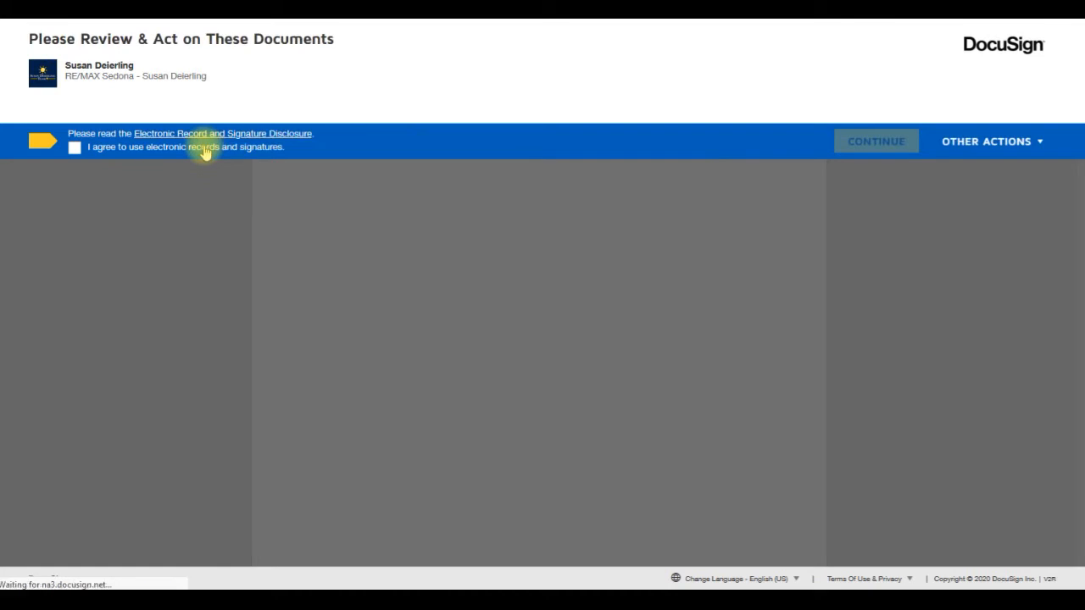
{"action": "left_click", "coordinate": [204, 148]}
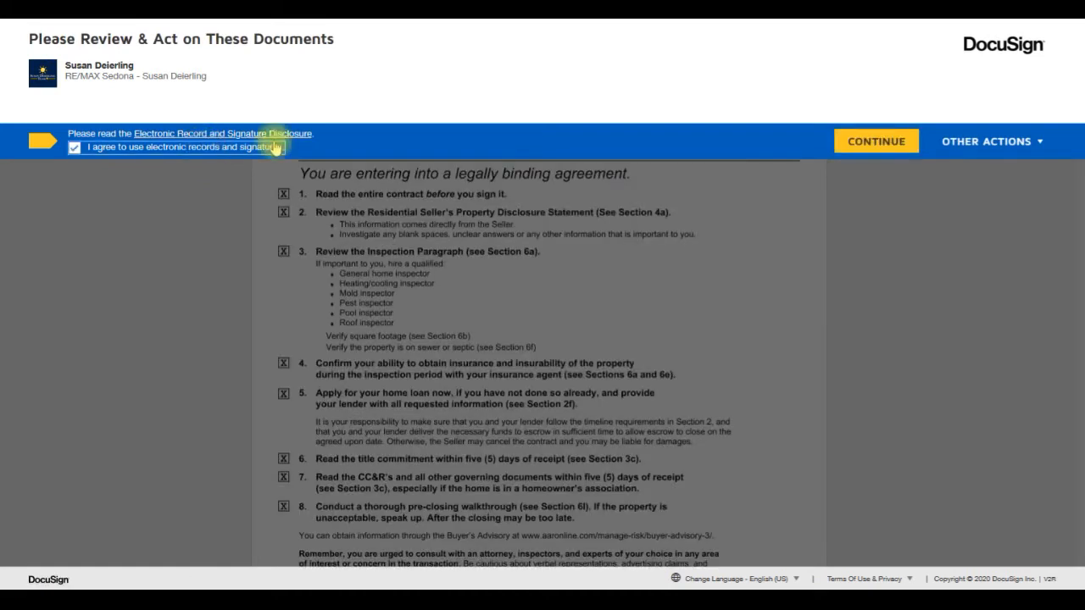
{"action": "left_click", "coordinate": [858, 149]}
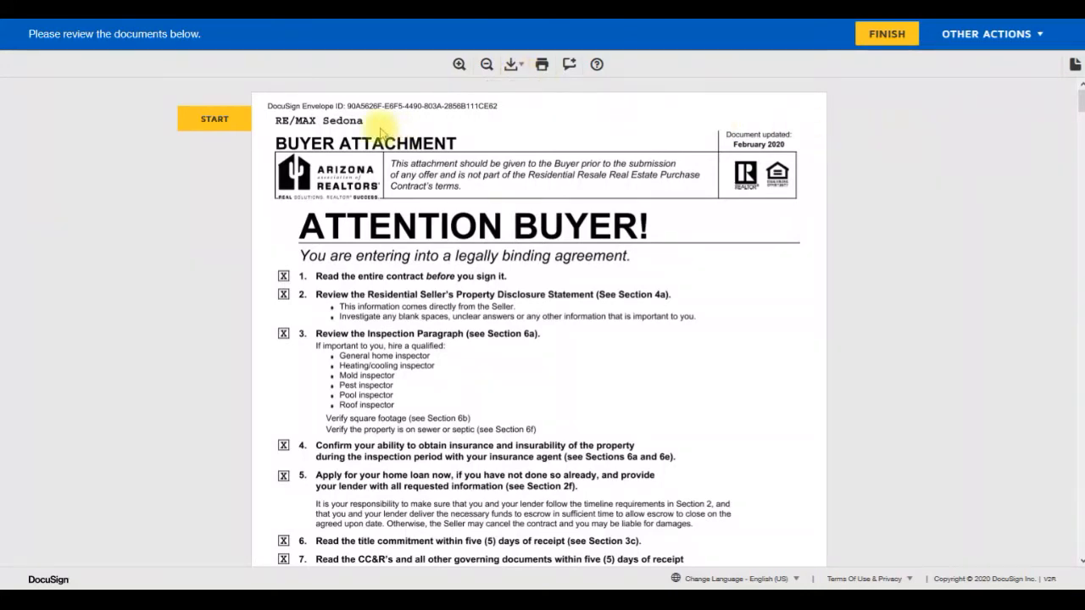
Start signing at the first required initial field and adopt the buyer's initials in the second handwriting style offered.
{"action": "left_click", "coordinate": [214, 119]}
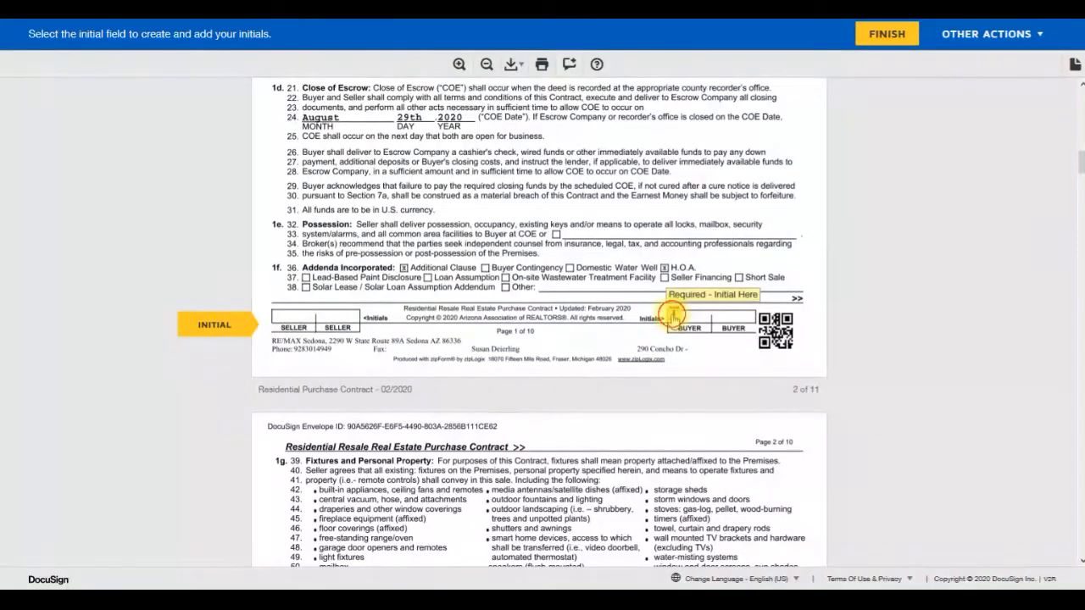
{"action": "left_click", "coordinate": [673, 318]}
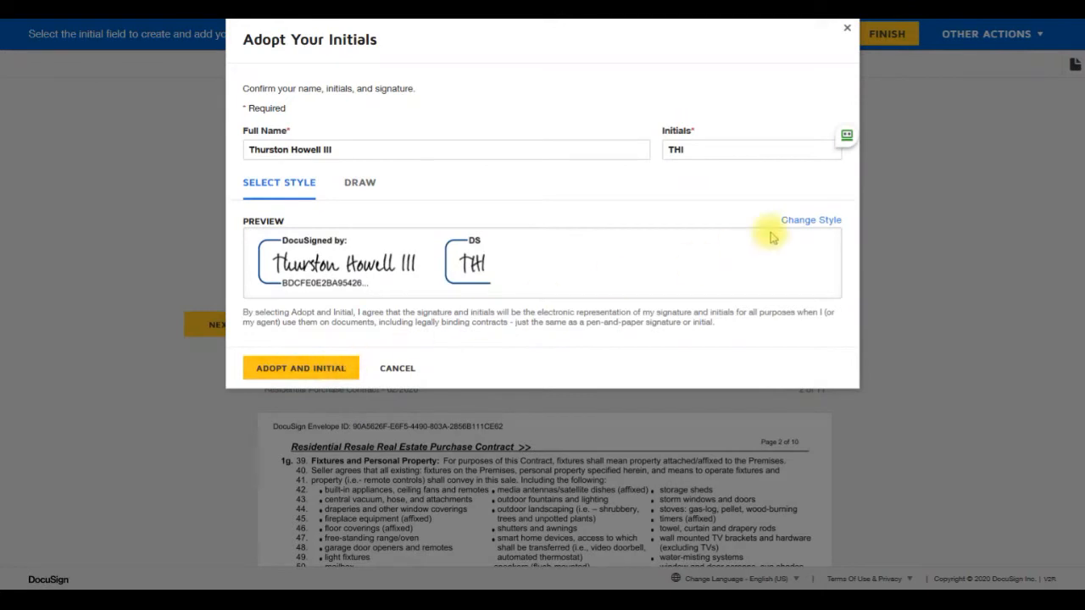
{"action": "left_click", "coordinate": [808, 220]}
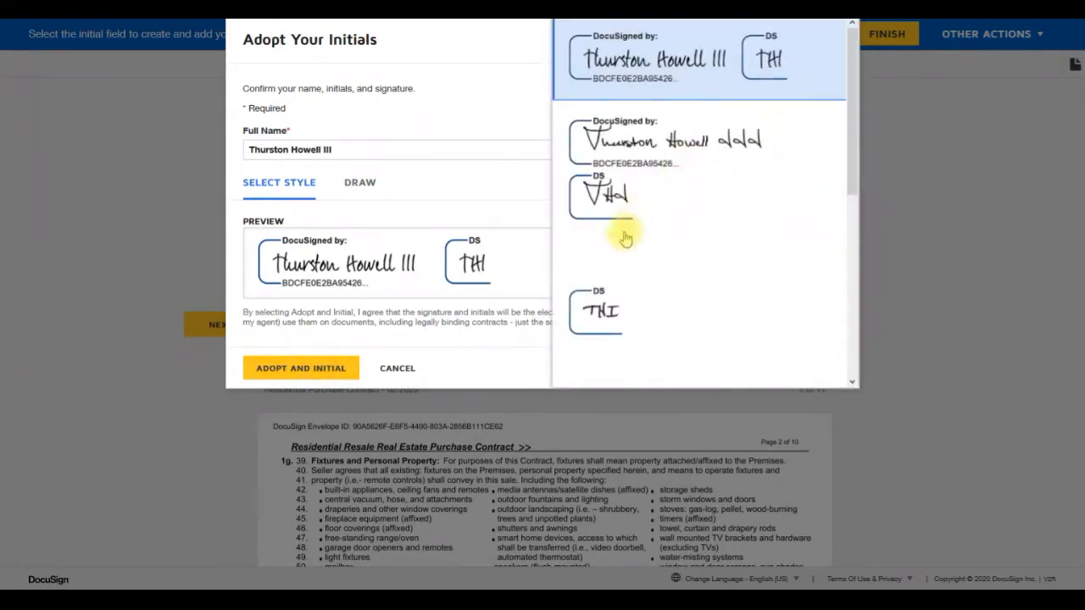
{"action": "left_click", "coordinate": [726, 140]}
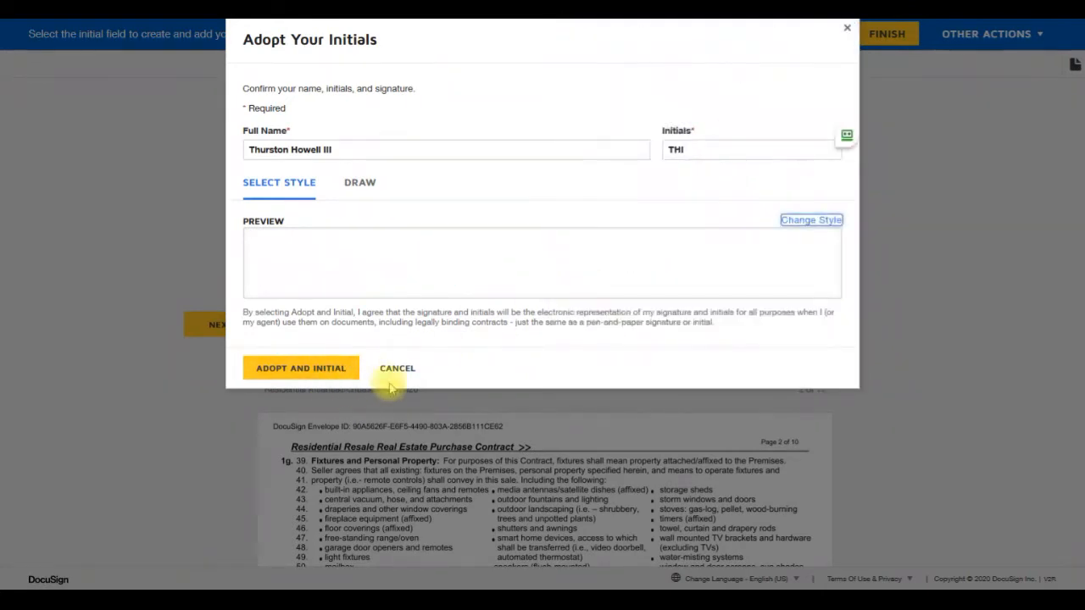
{"action": "left_click", "coordinate": [300, 369]}
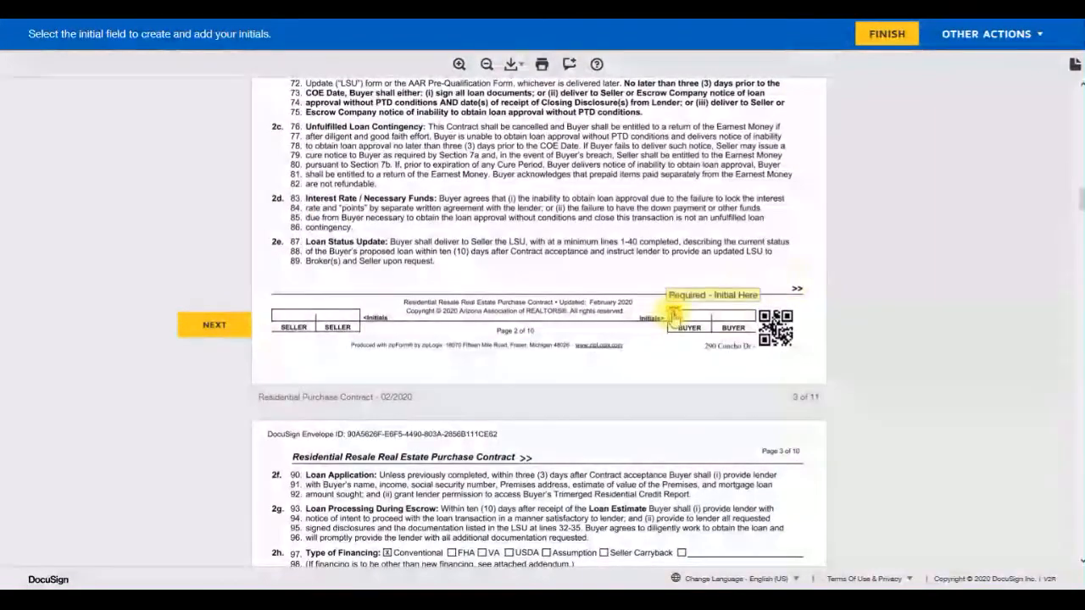
Apply the adopted initials to all remaining required buyer initial fields on pages 2 to 9 of the Residential Resale Real Estate Purchase Contract.
{"action": "left_click", "coordinate": [674, 313]}
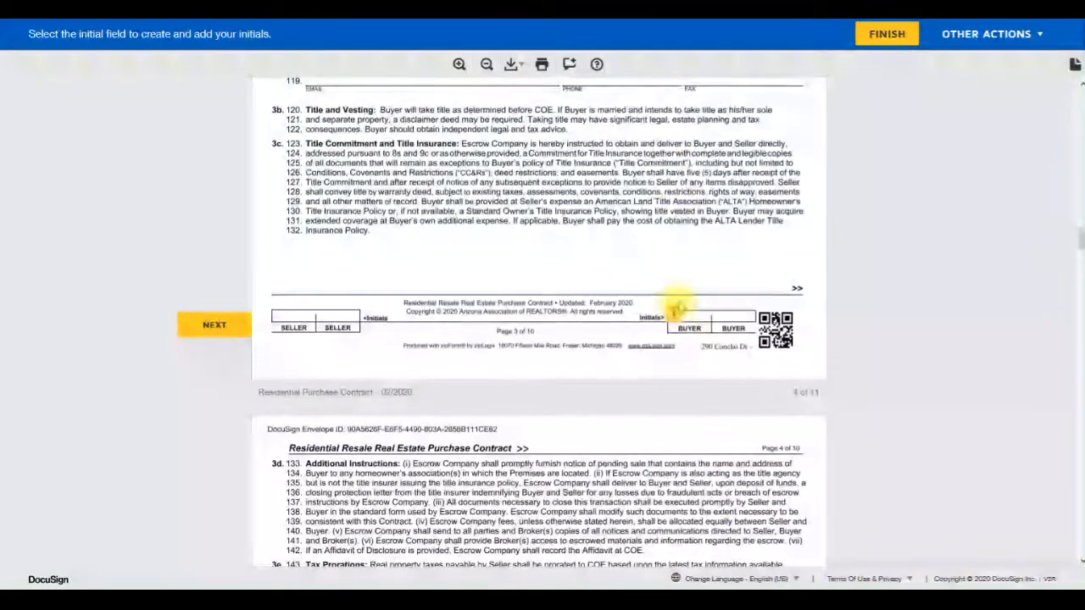
{"action": "left_click", "coordinate": [674, 315]}
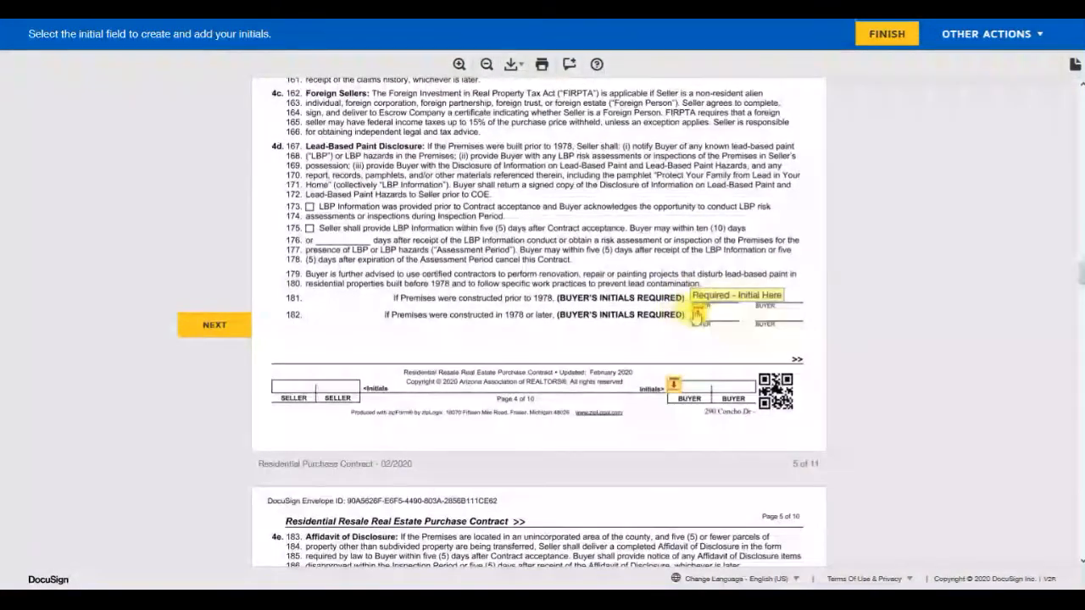
{"action": "left_click", "coordinate": [690, 313]}
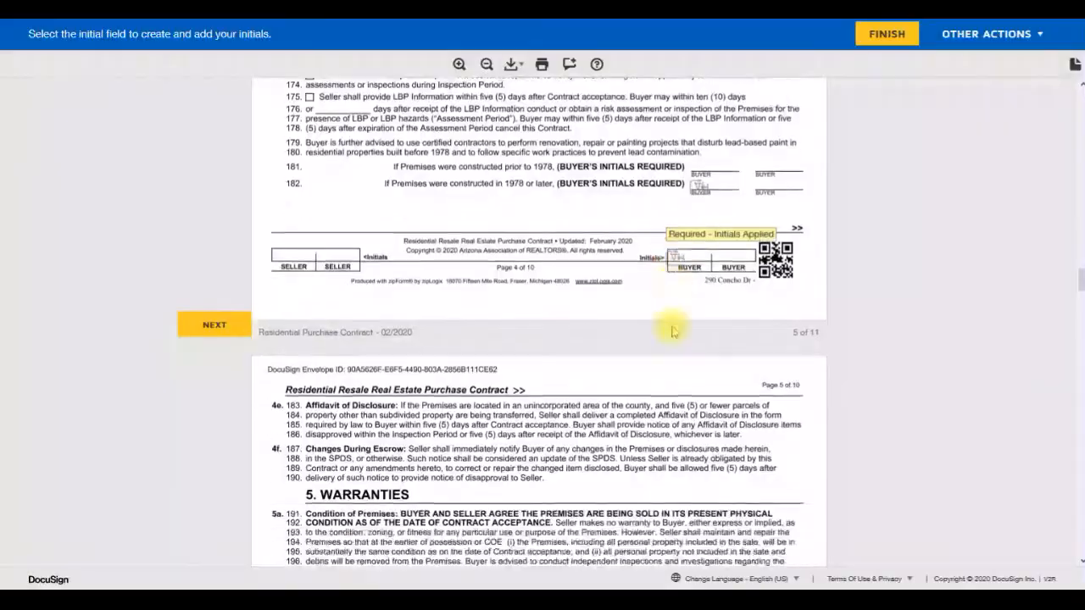
{"action": "left_click", "coordinate": [677, 317]}
{"action": "left_click", "coordinate": [698, 318]}
{"action": "left_click", "coordinate": [698, 313]}
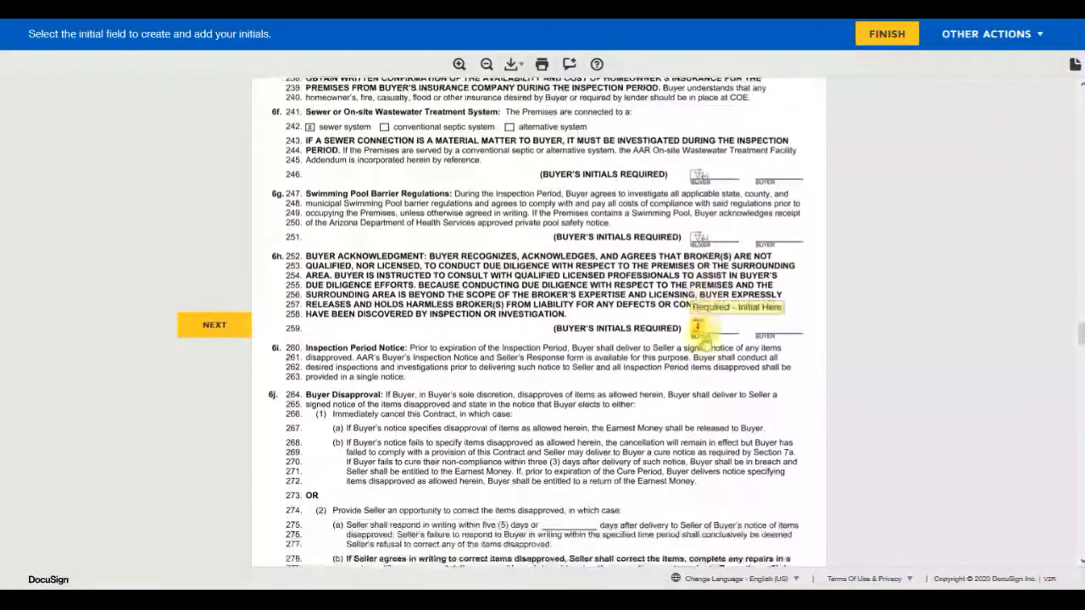
{"action": "left_click", "coordinate": [698, 315]}
{"action": "left_click", "coordinate": [673, 319]}
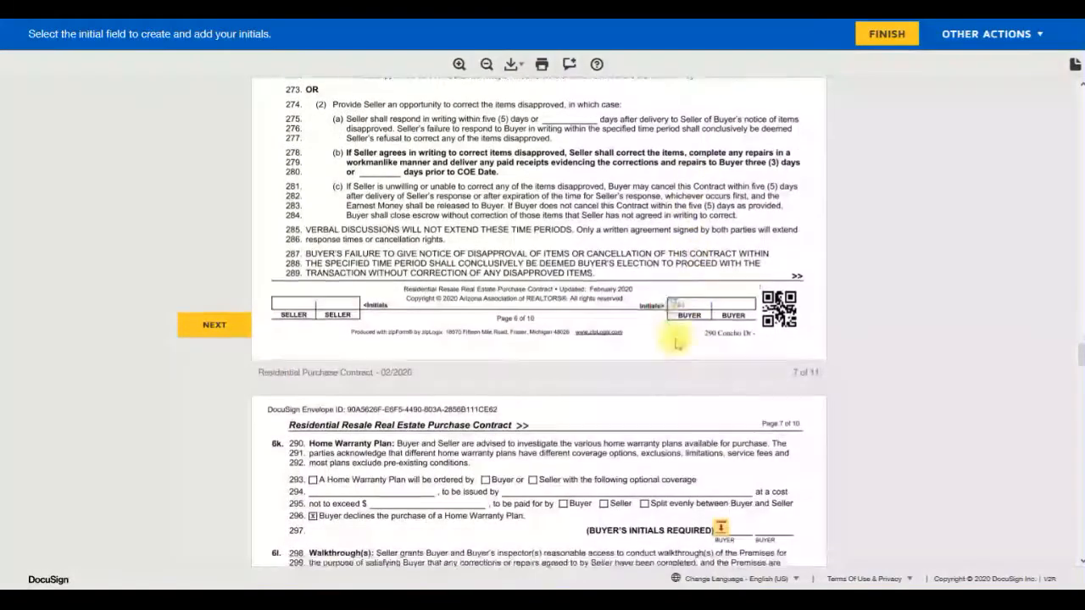
{"action": "left_click", "coordinate": [720, 303]}
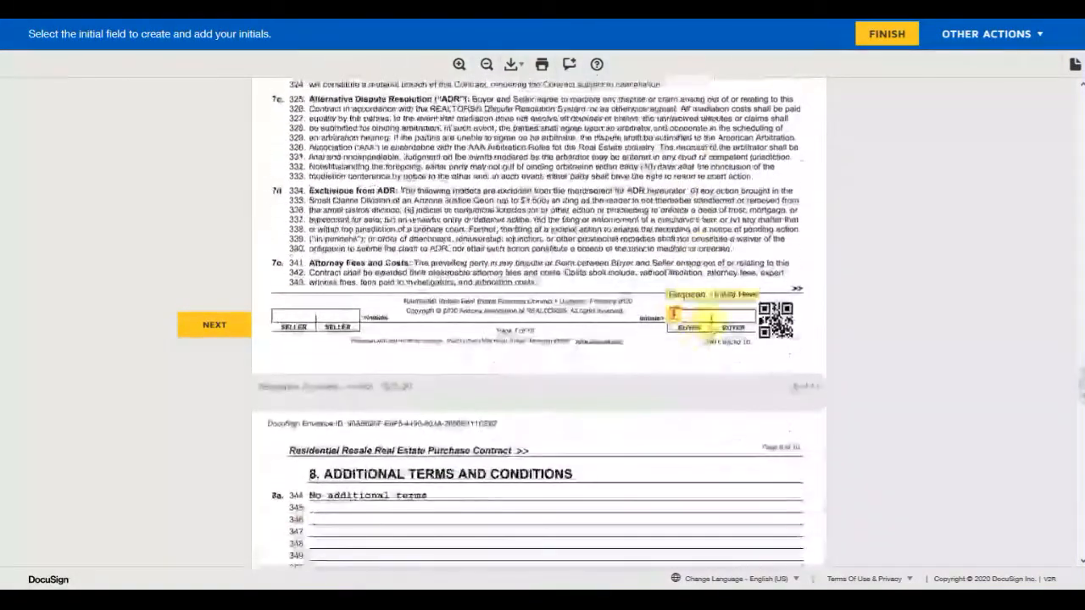
{"action": "left_click", "coordinate": [689, 320]}
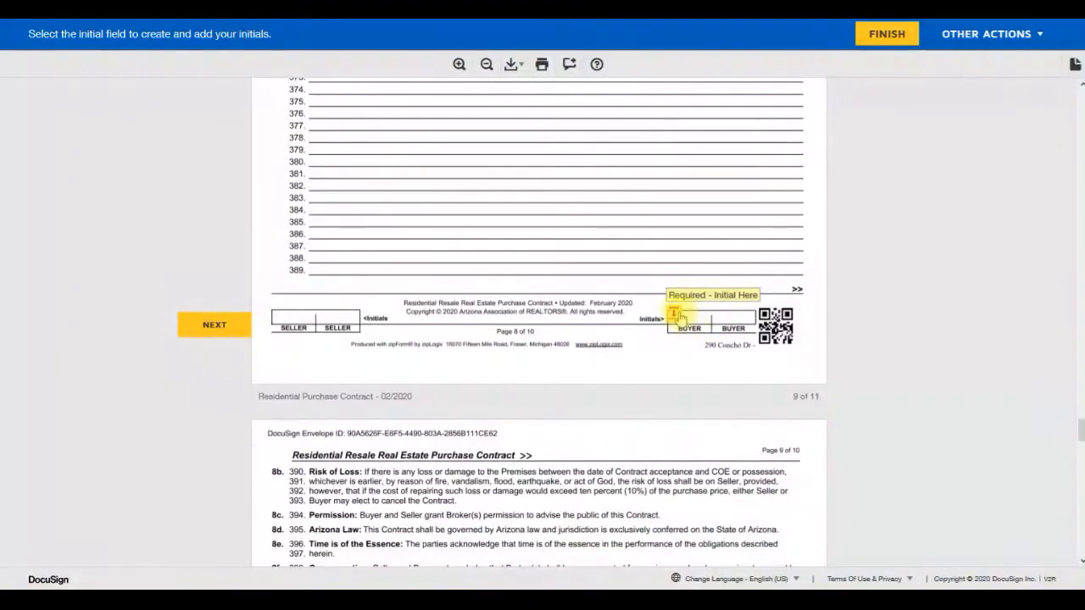
{"action": "left_click", "coordinate": [678, 315]}
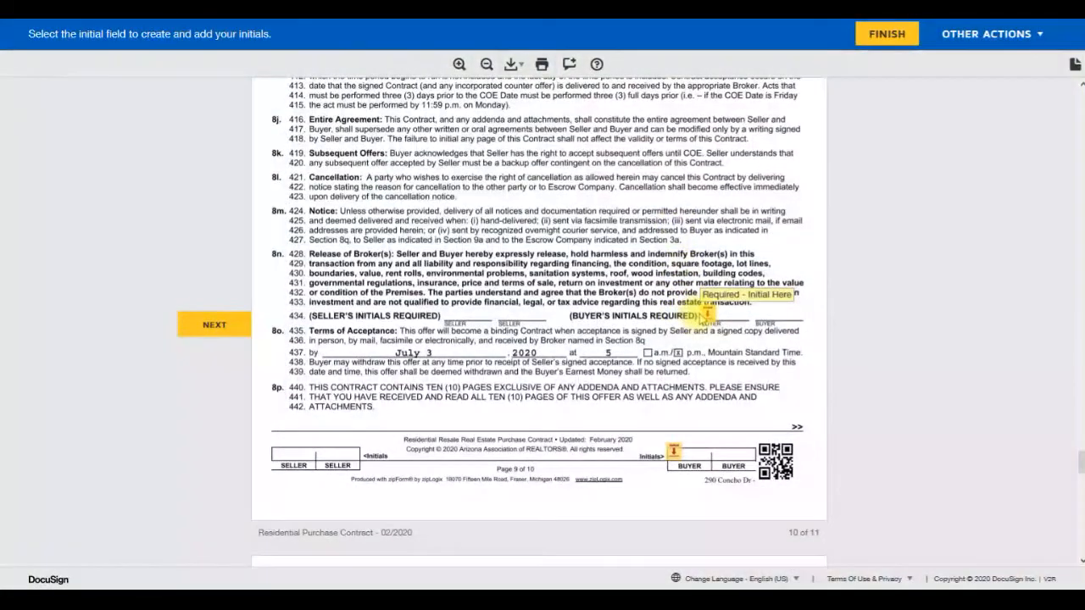
{"action": "left_click", "coordinate": [706, 317]}
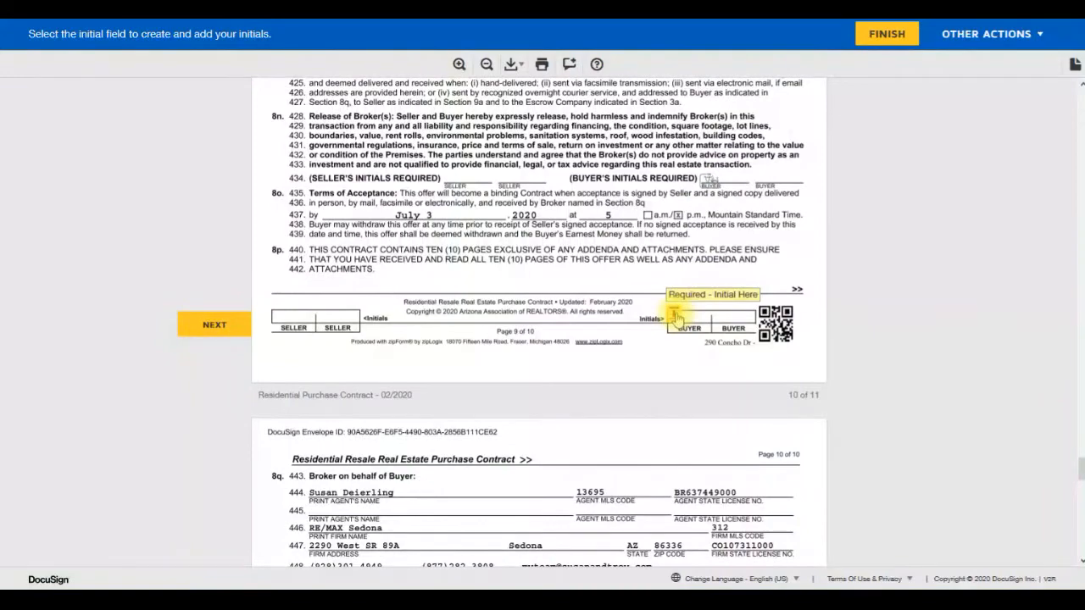
{"action": "left_click", "coordinate": [677, 315]}
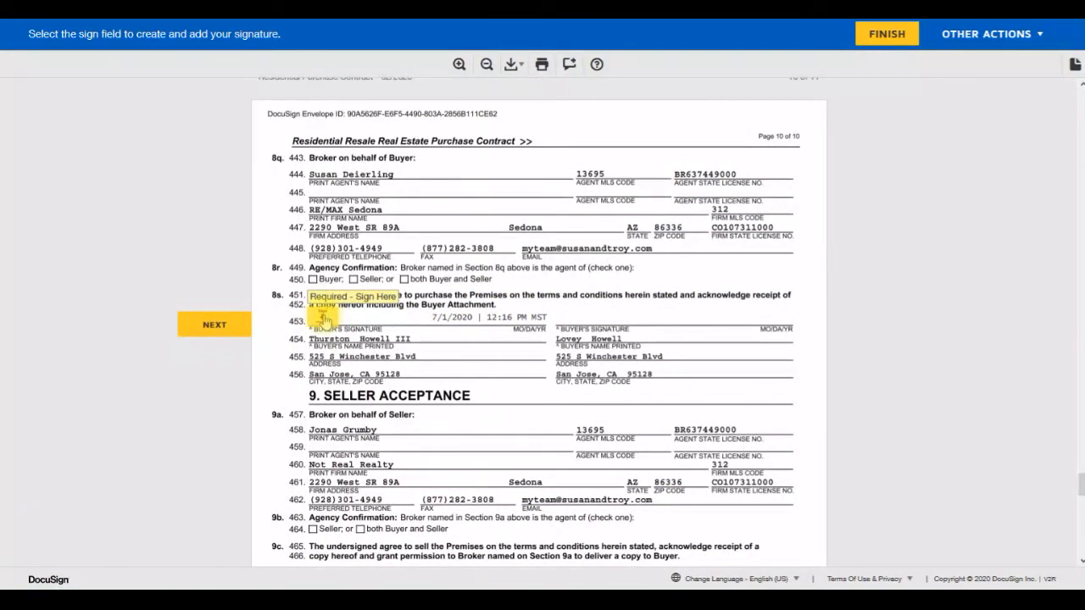
Sign the required buyer fields on the purchase contract and the agency disclosure, and finish while declining the free DocuSign account.
{"action": "left_click", "coordinate": [323, 315]}
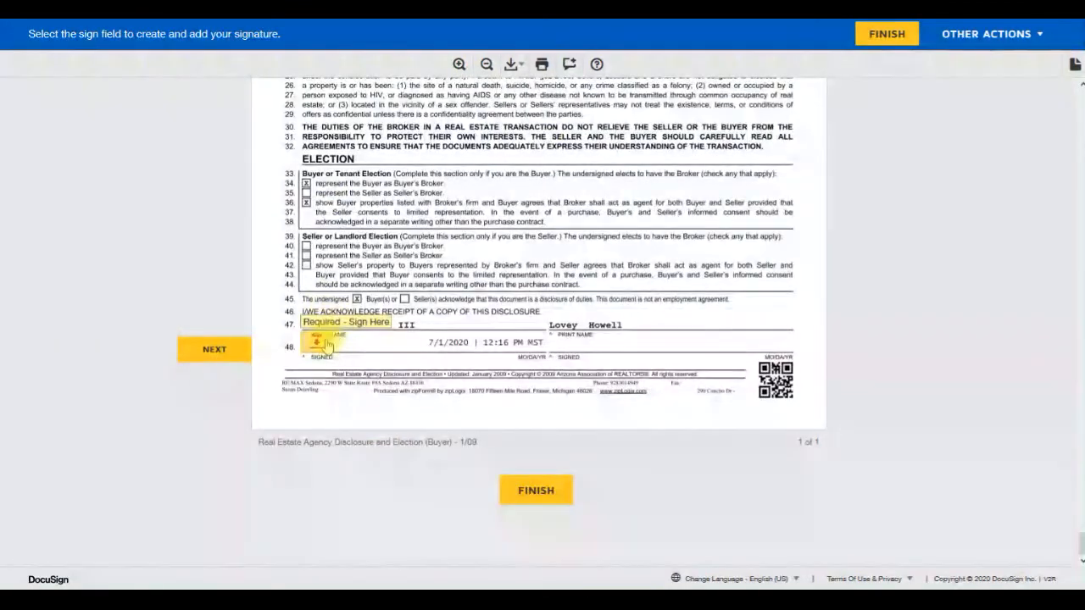
{"action": "left_click", "coordinate": [326, 343]}
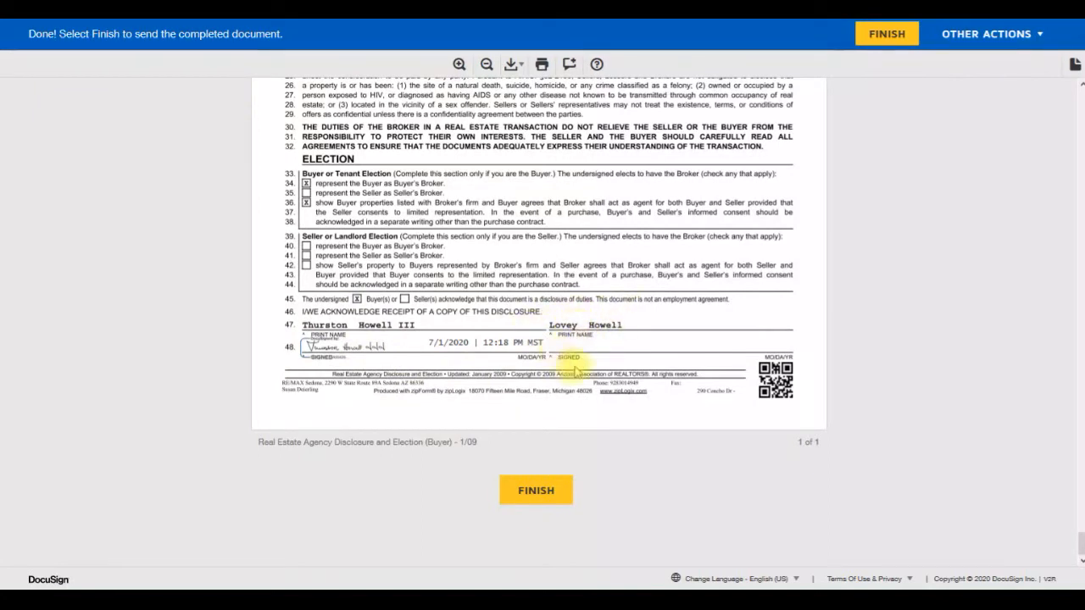
{"action": "left_click", "coordinate": [537, 493]}
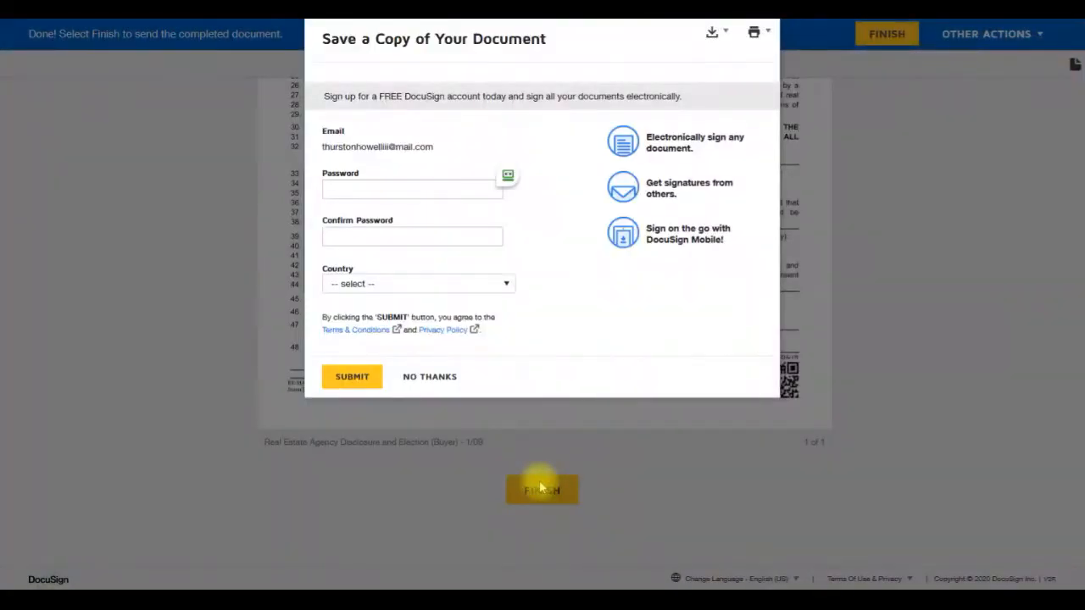
{"action": "left_click", "coordinate": [446, 380]}
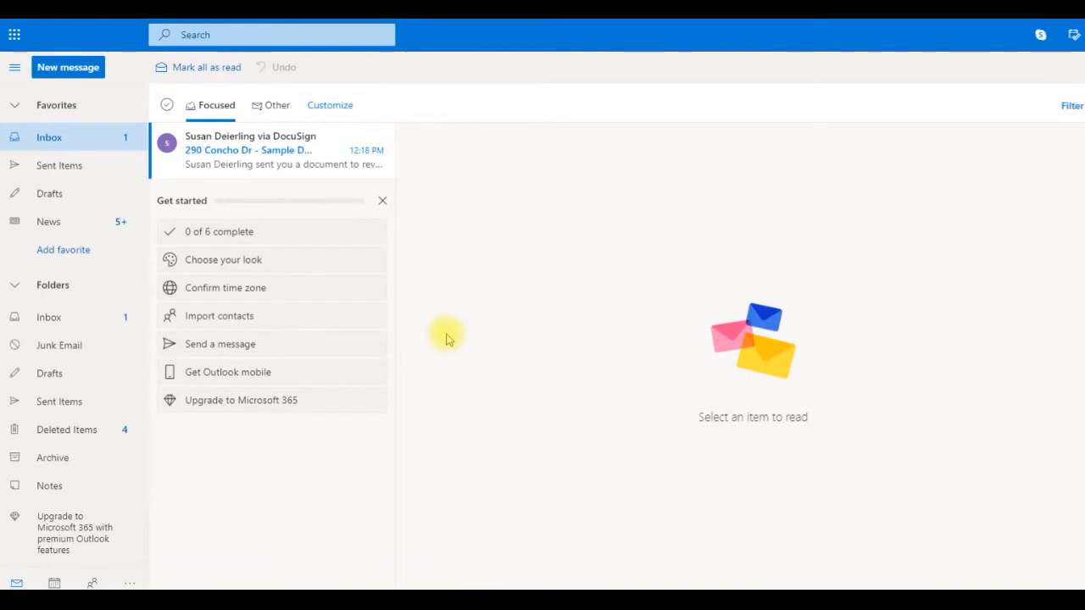
Open the documents from the DocuSign e-mail in the second buyer's Outlook inbox and agree to use electronic records and signatures to continue.
{"action": "left_click", "coordinate": [262, 173]}
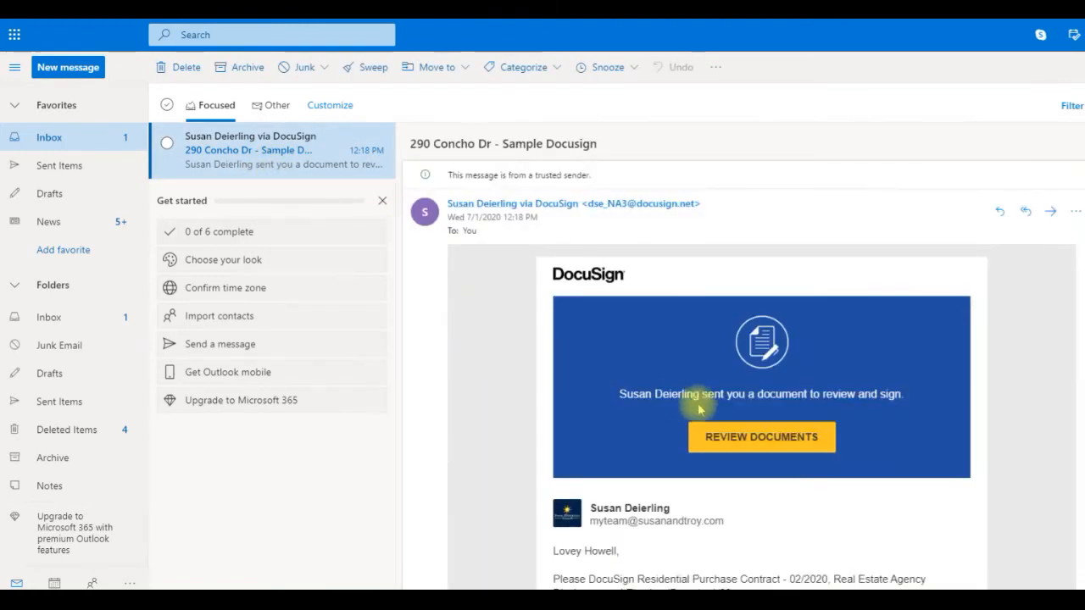
{"action": "left_click", "coordinate": [785, 437]}
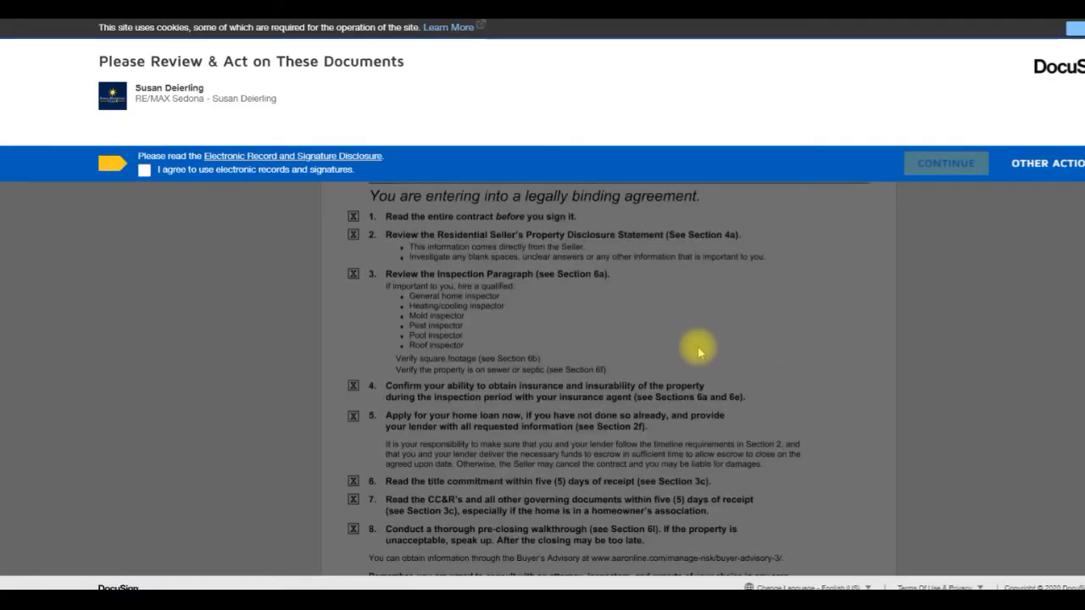
{"action": "left_click", "coordinate": [177, 172]}
{"action": "left_click", "coordinate": [920, 164]}
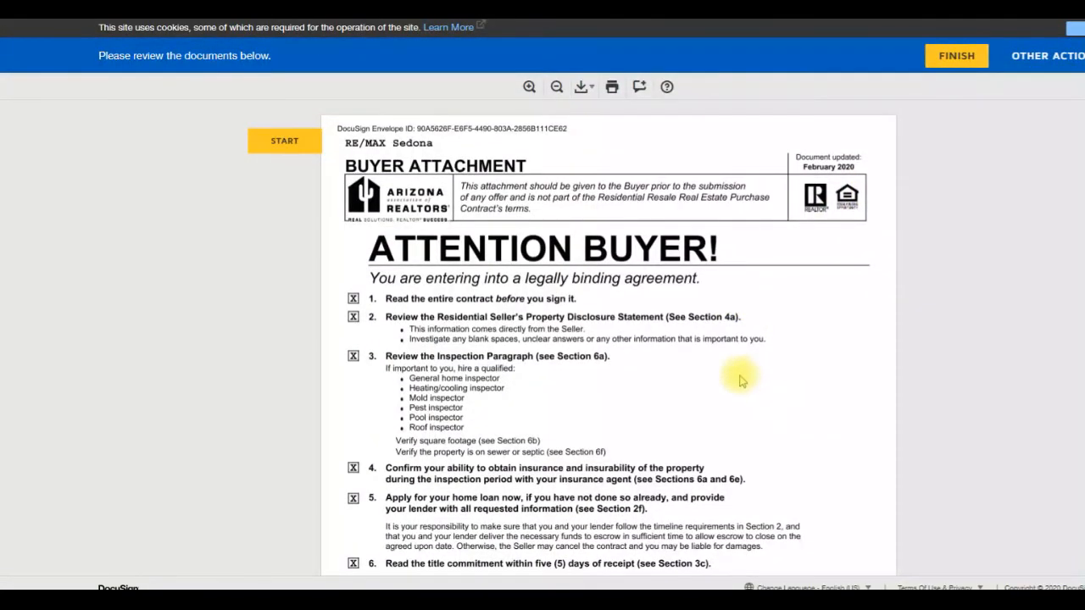